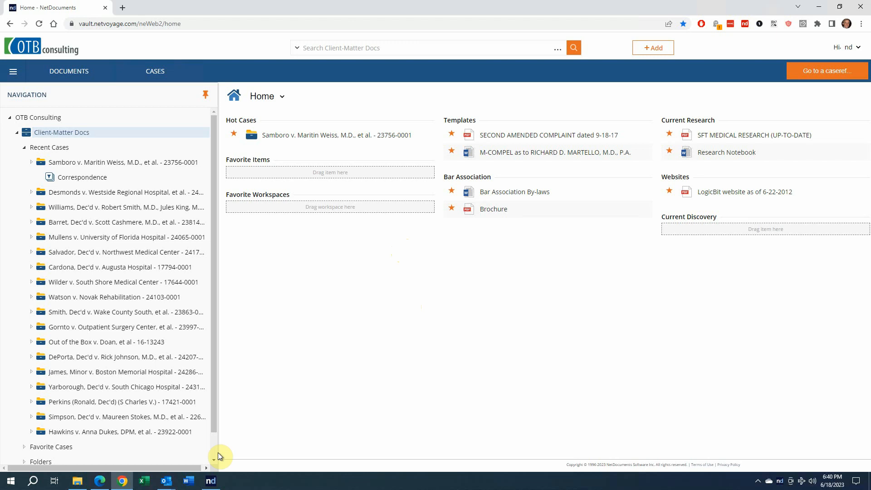
- Switch to Word, enter "test" in the blank document, and save it
click(189, 481)
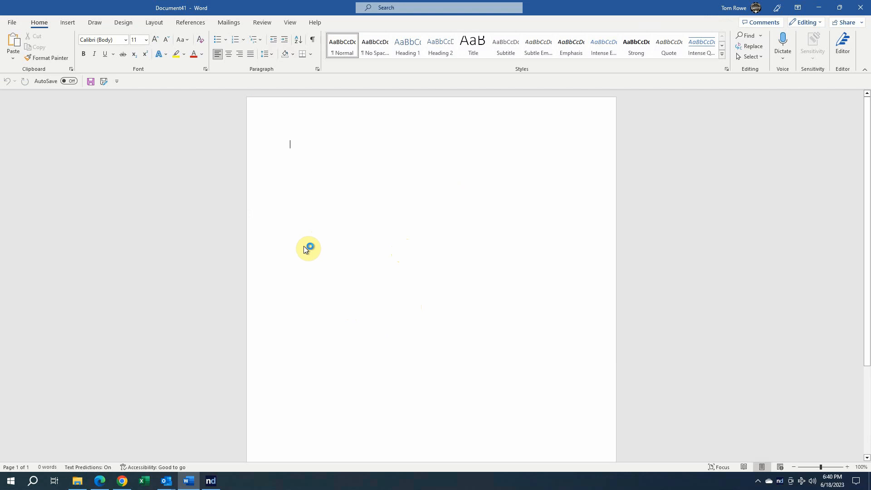
text(test)
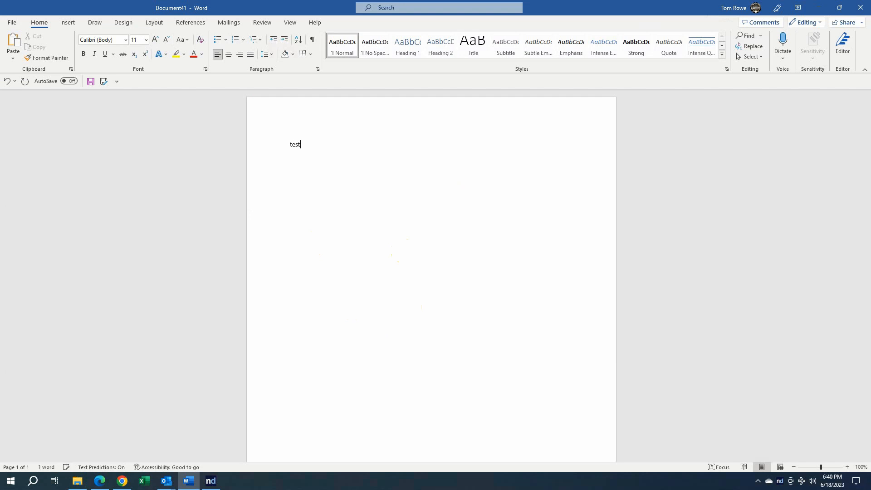
click(91, 83)
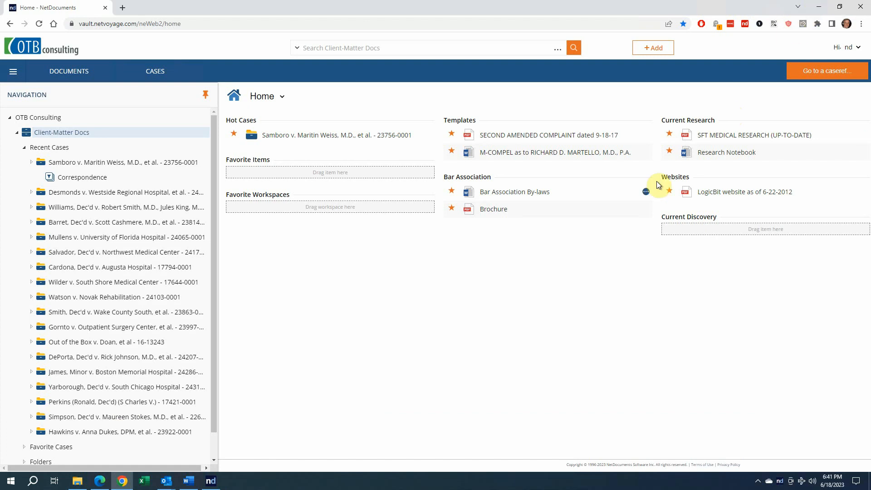
- Switch to Outlook to view the docs message with its attachments, and bring up the main mailbox window
mouse_move(166, 481)
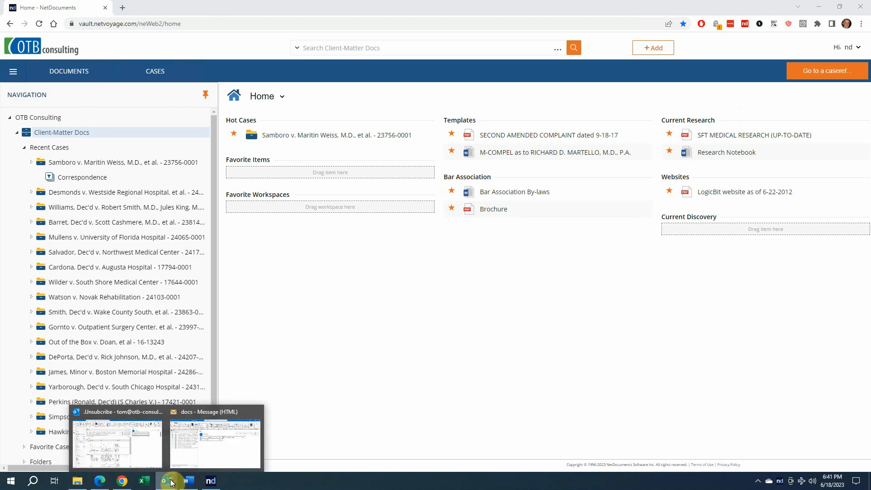
click(231, 450)
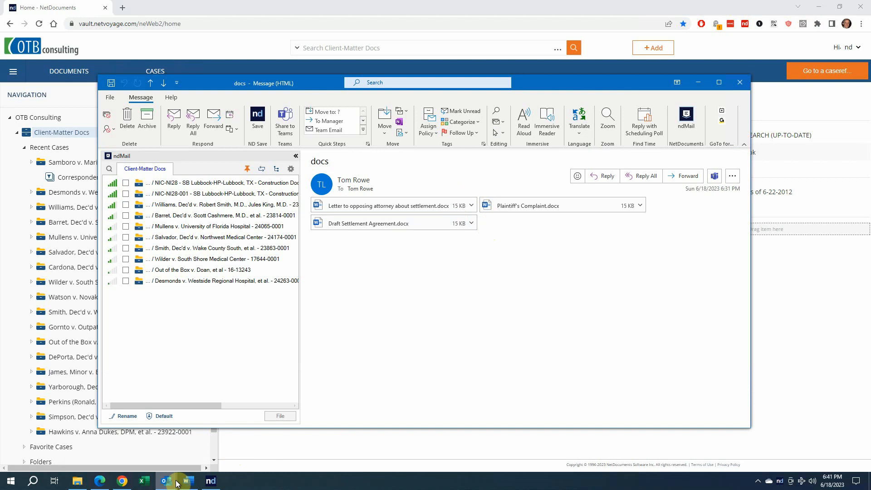
mouse_move(166, 481)
click(136, 447)
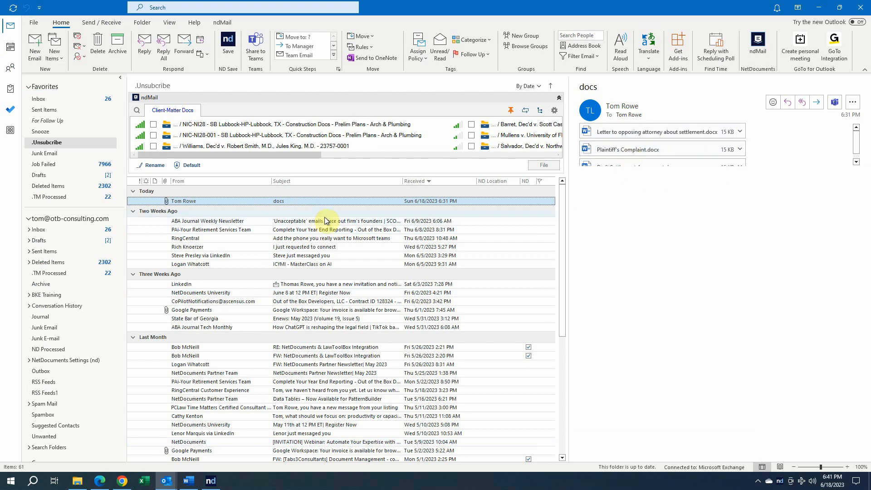
- Try filing the docs email's three Word attachments in the first recent NetDocuments workspace, cancel the save, and minimize the Outlook windows
click(225, 44)
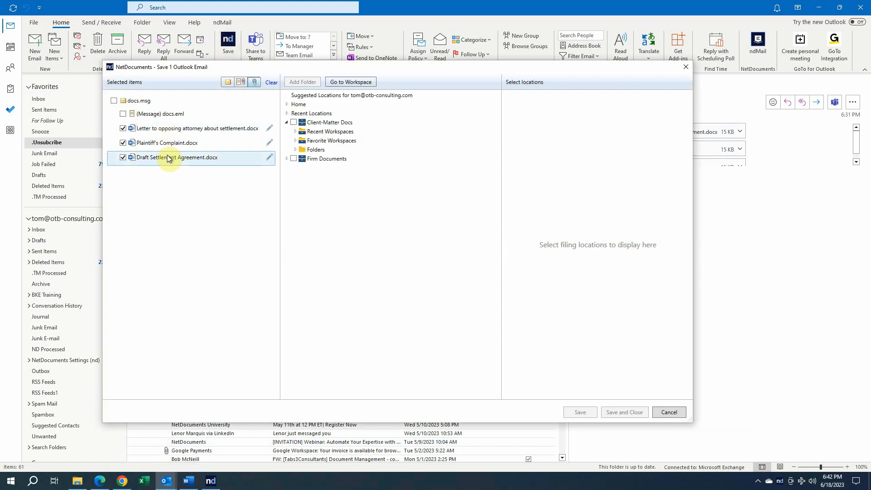
click(294, 132)
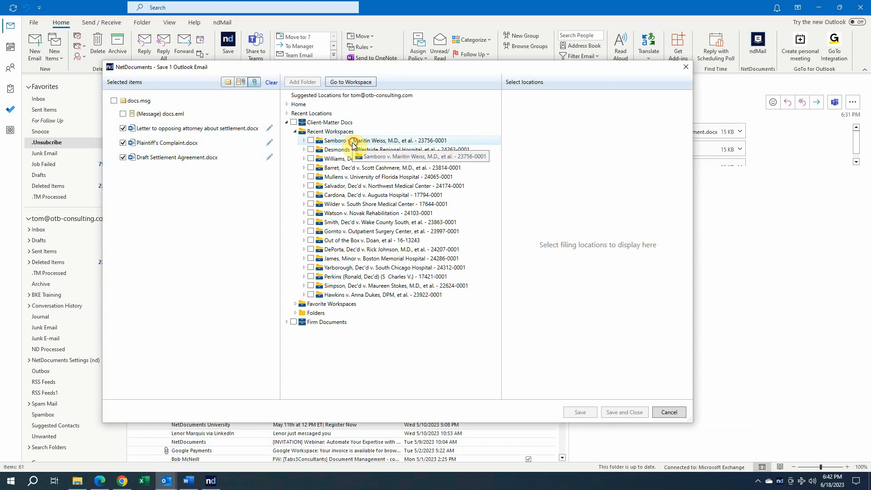
click(355, 141)
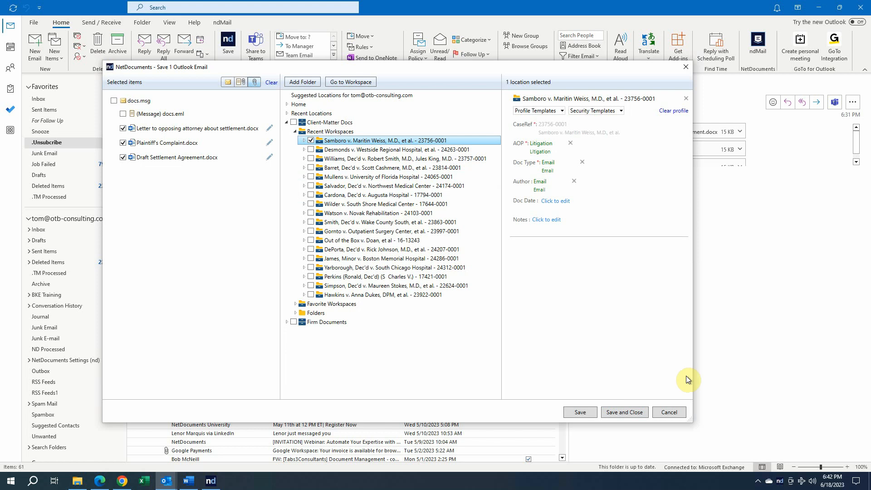
click(665, 414)
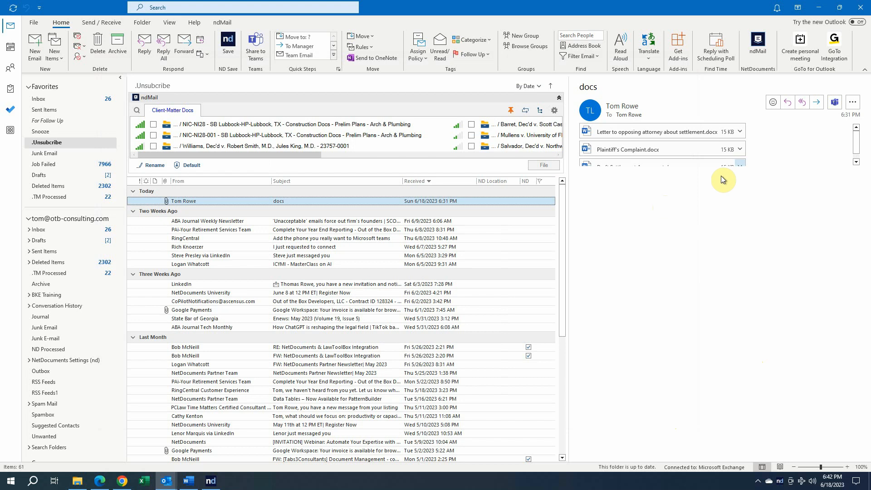
click(819, 10)
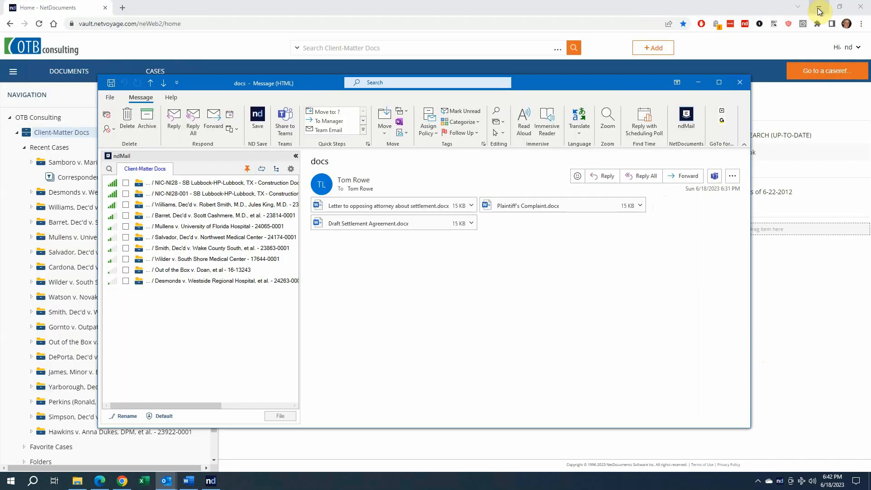
click(697, 87)
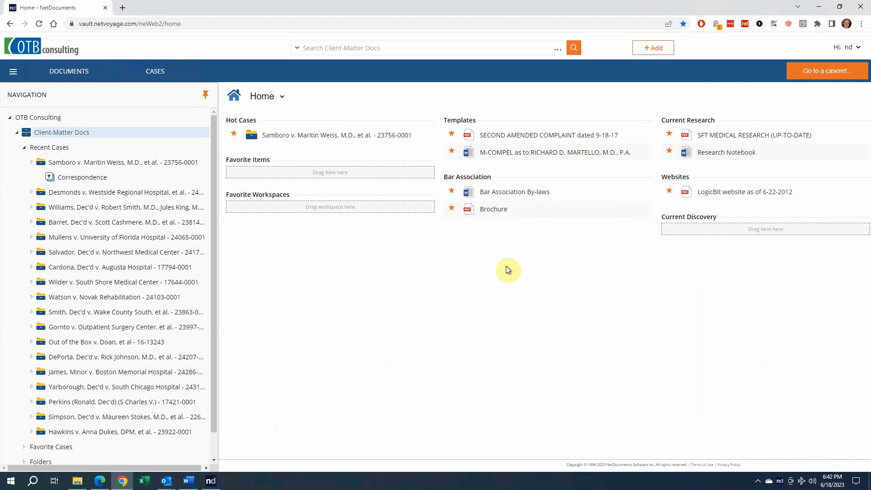
- Start a document upload in NetDocuments and select Draft Settlement Agreement, Letter to opposing attorney about settlement, and Plaintiff's Complaint from Documents
click(653, 48)
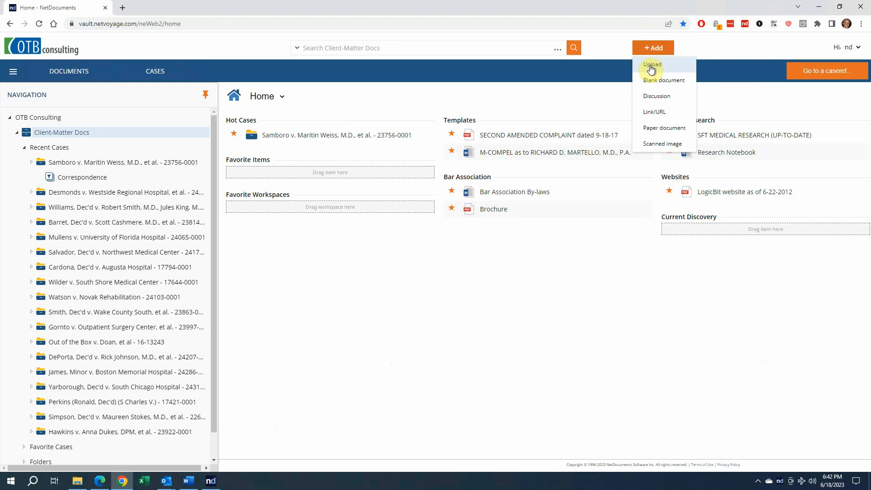
click(650, 65)
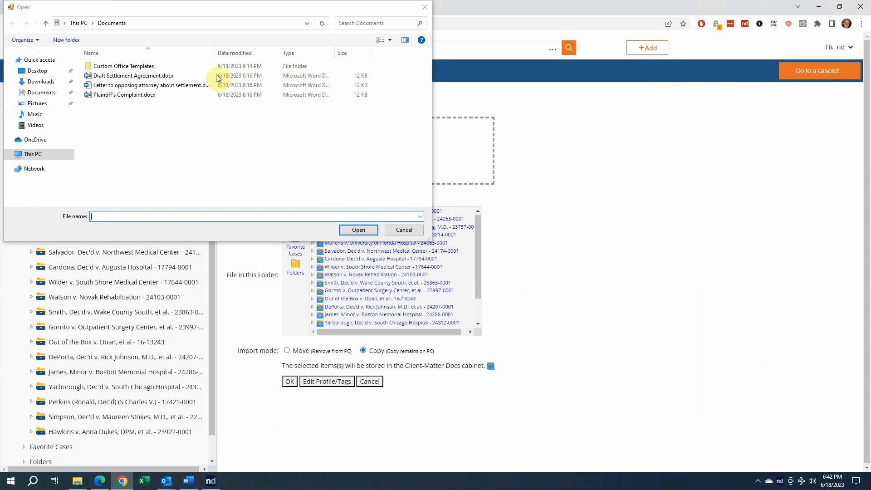
drag(140, 5, 230, 29)
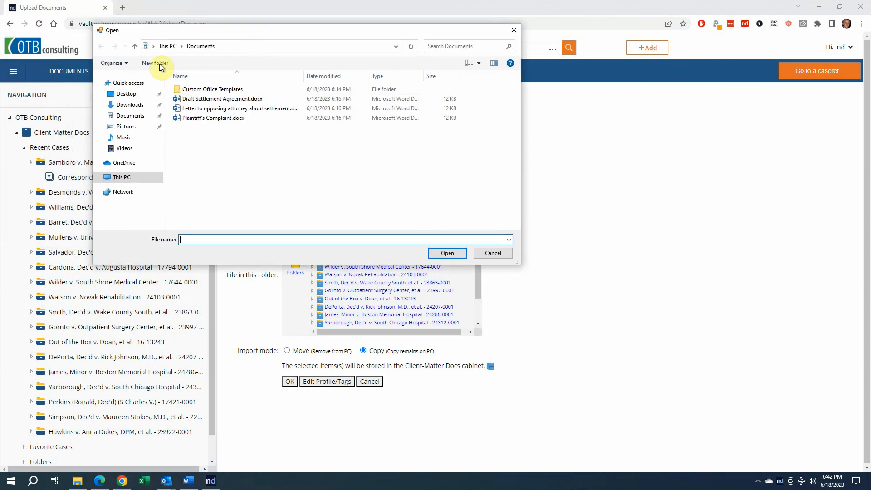
click(206, 99)
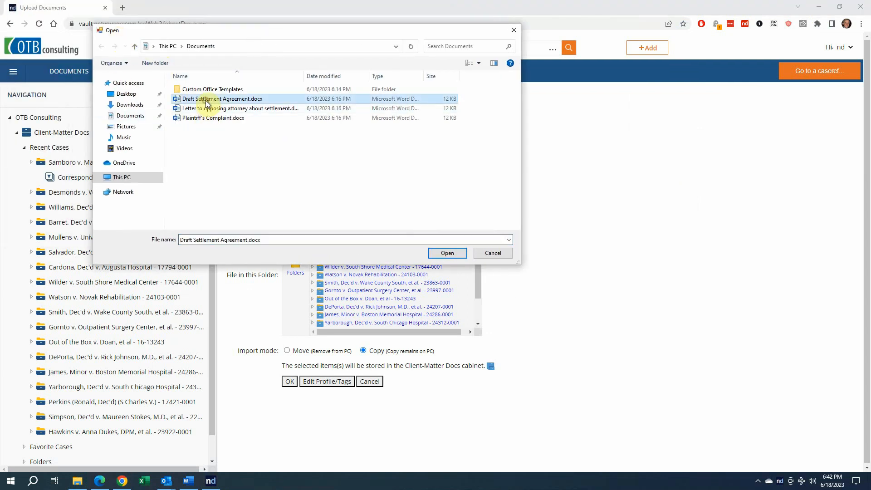
shift+click(208, 118)
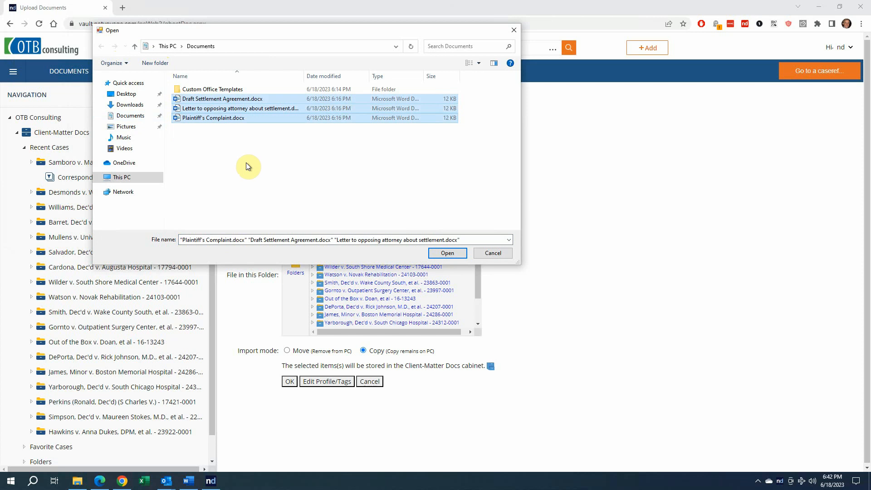
drag(350, 31, 650, 216)
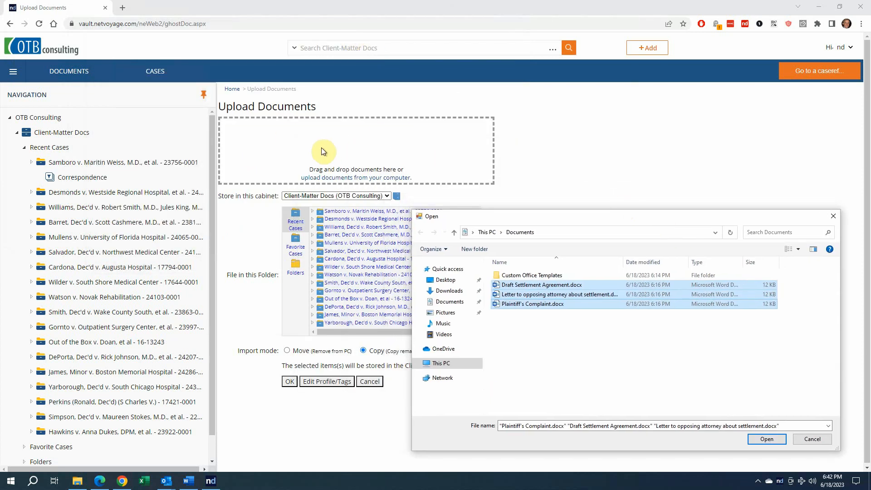
- Switch to File Explorer to view the Documents folder over the upload page, and minimize its window
click(77, 481)
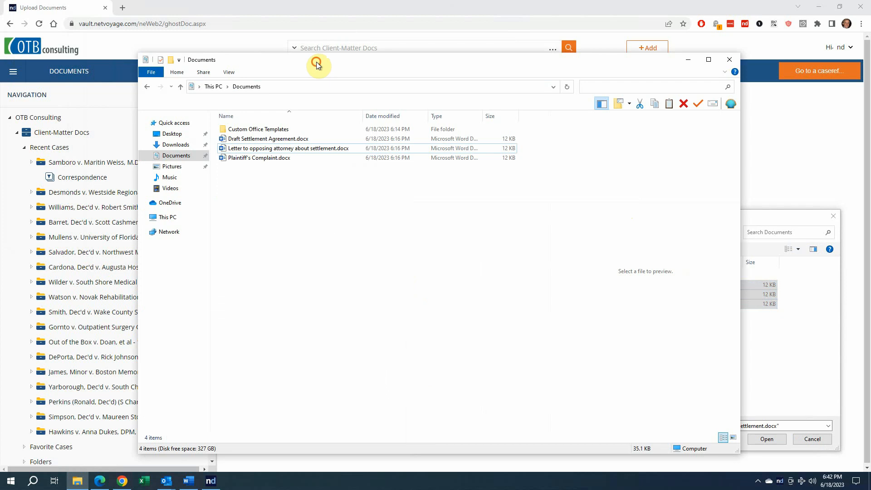
drag(316, 64, 540, 186)
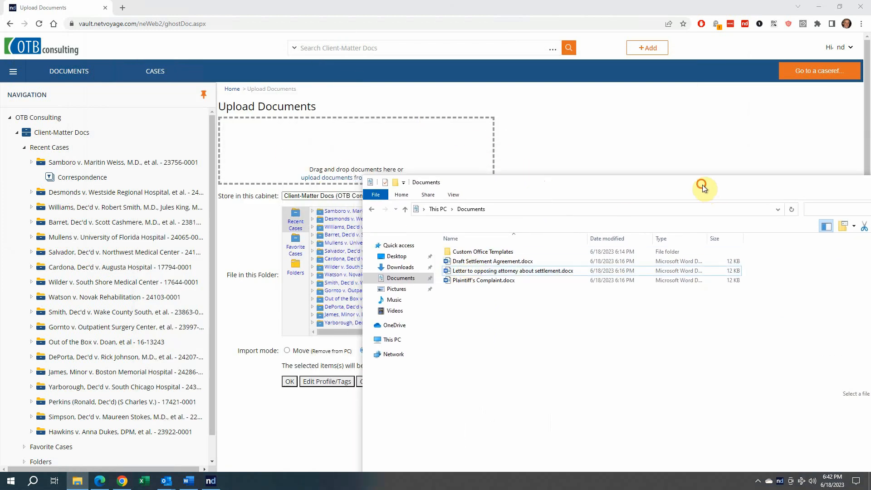
drag(702, 184, 404, 43)
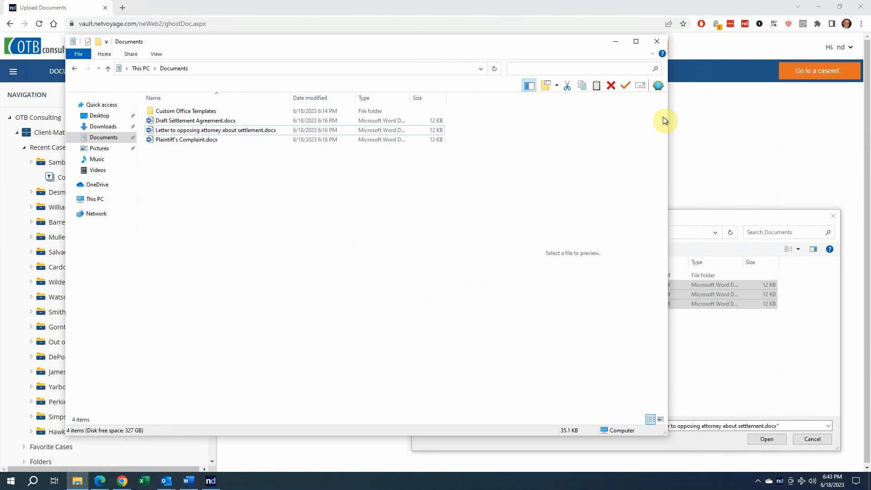
click(615, 41)
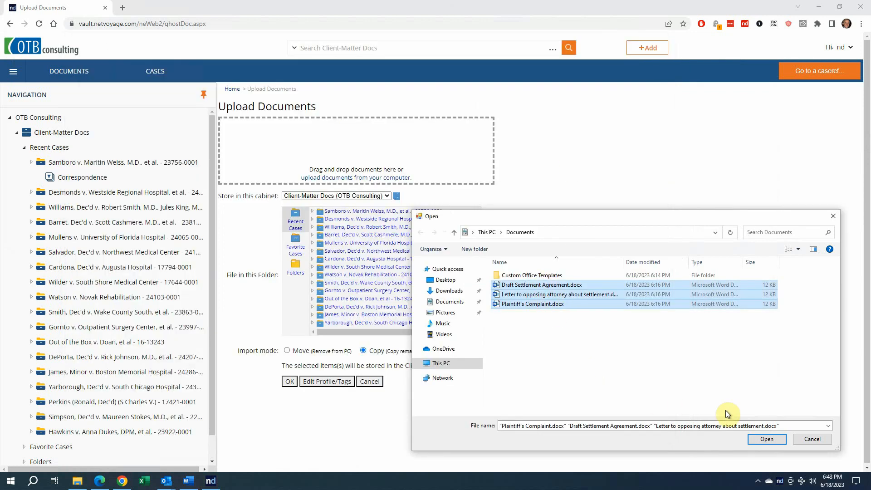
- Add the three selected files to the upload list and submit them with the first recent case itself as the filing location
click(763, 438)
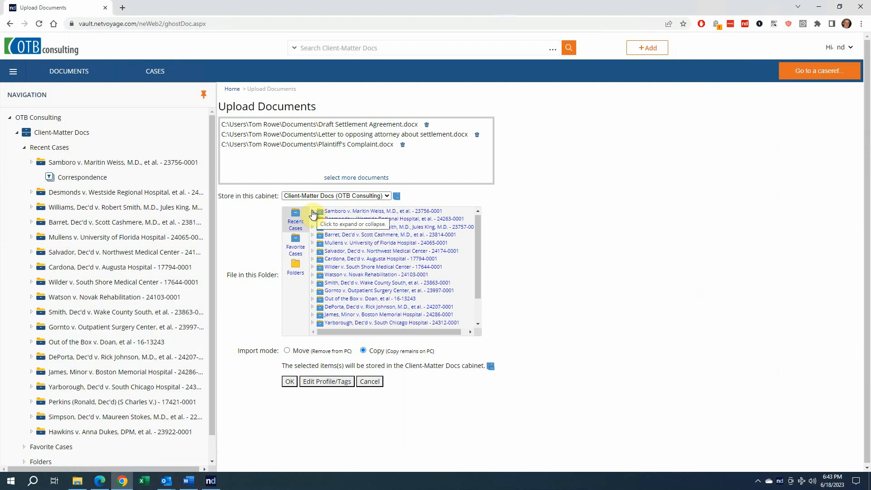
click(340, 211)
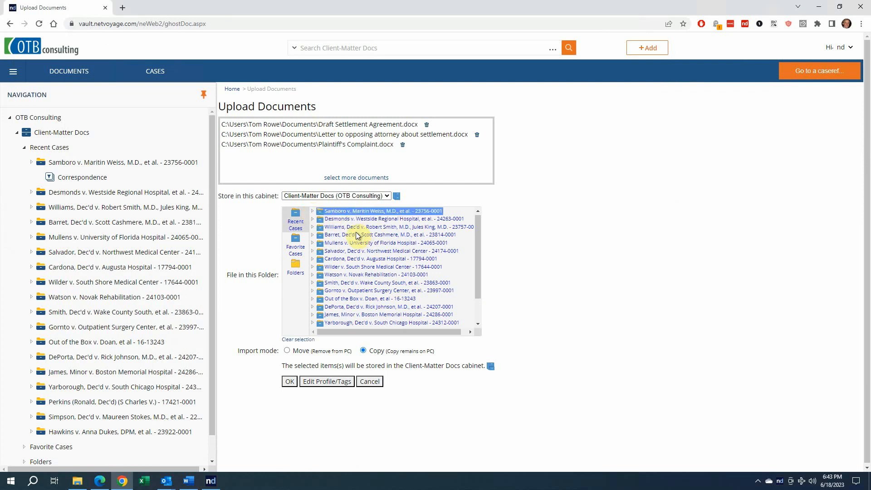
click(312, 211)
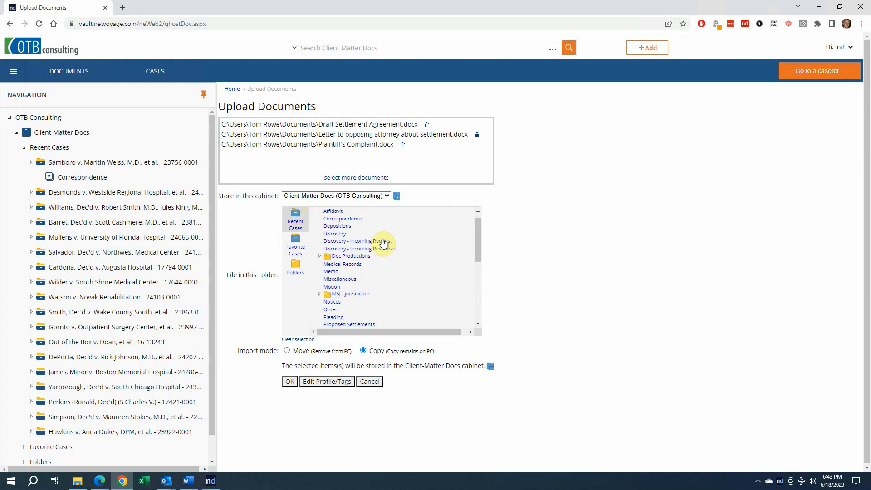
click(340, 219)
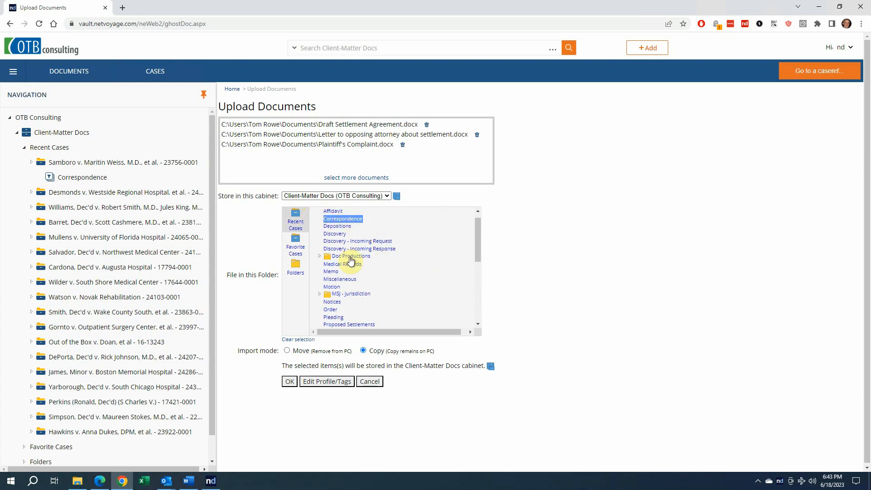
click(340, 279)
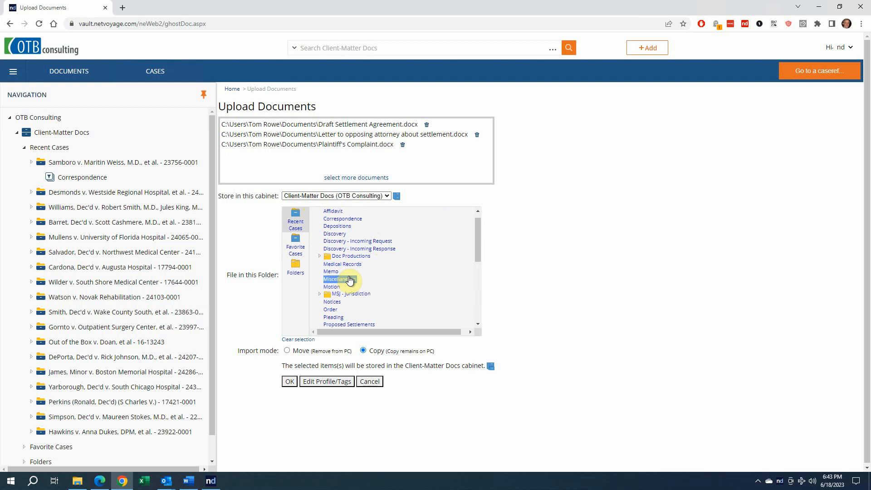
scroll(358, 281, up, 1)
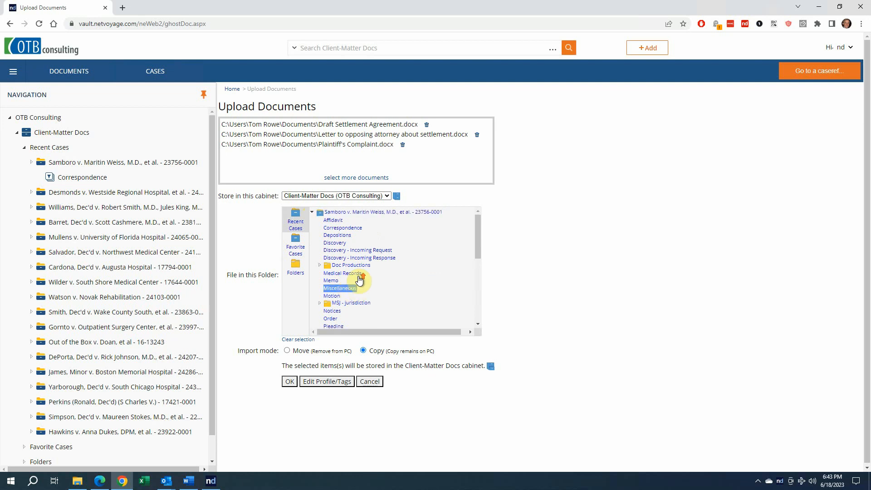
click(361, 212)
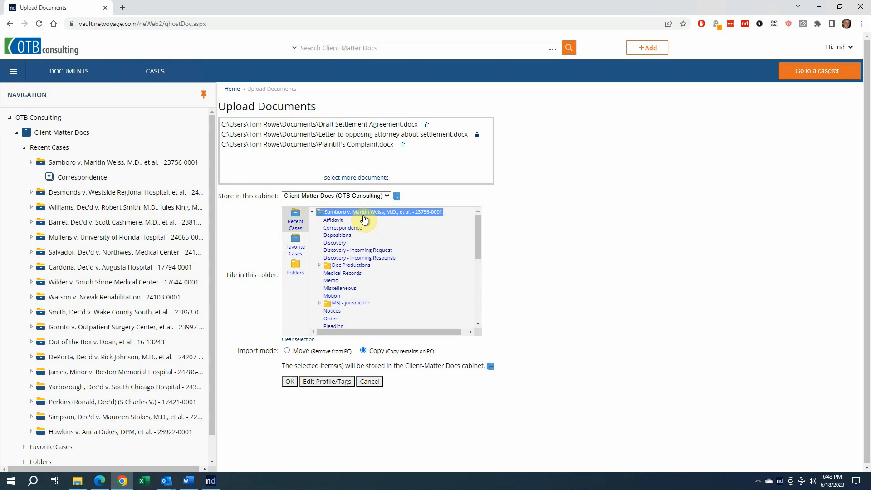
click(290, 381)
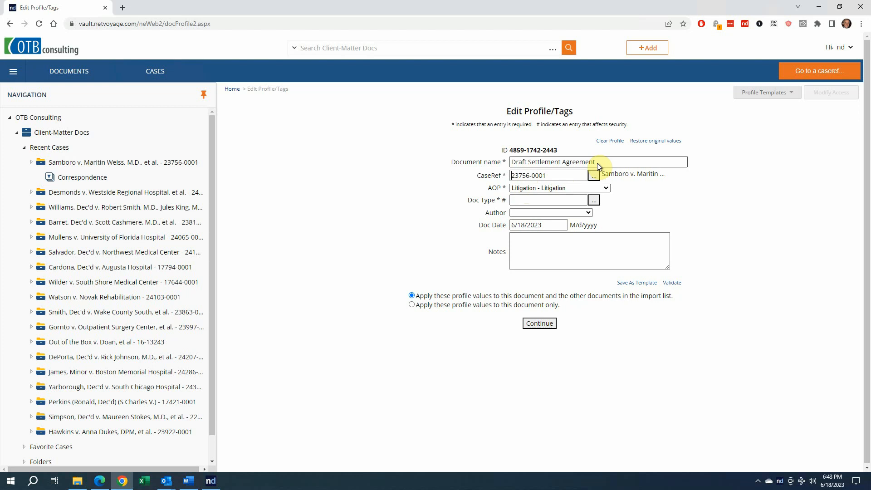
- Set the Draft Settlement Agreement's document type to Agreements and its author to TLR
click(565, 198)
text(ag)
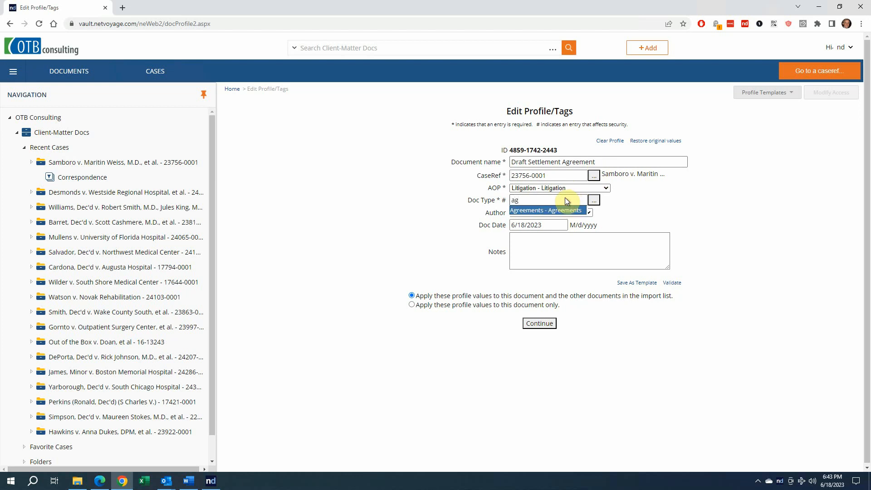
key(Return)
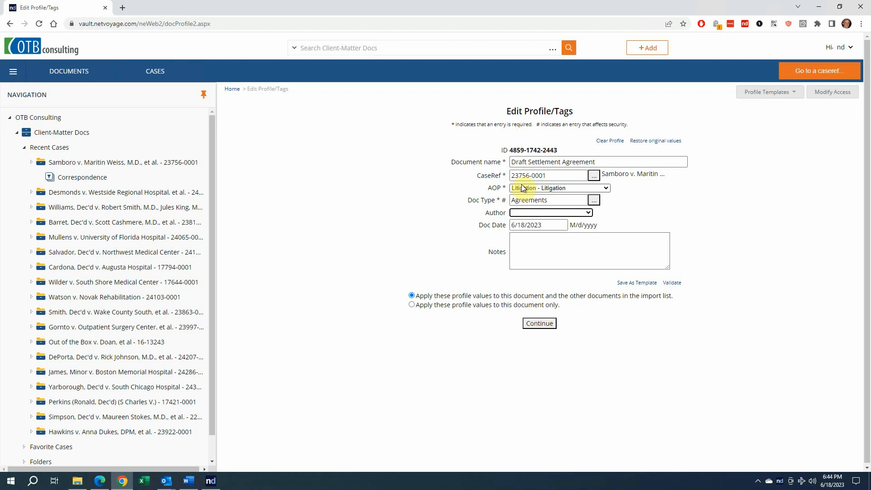
key(t)
key(Tab)
key(Tab)
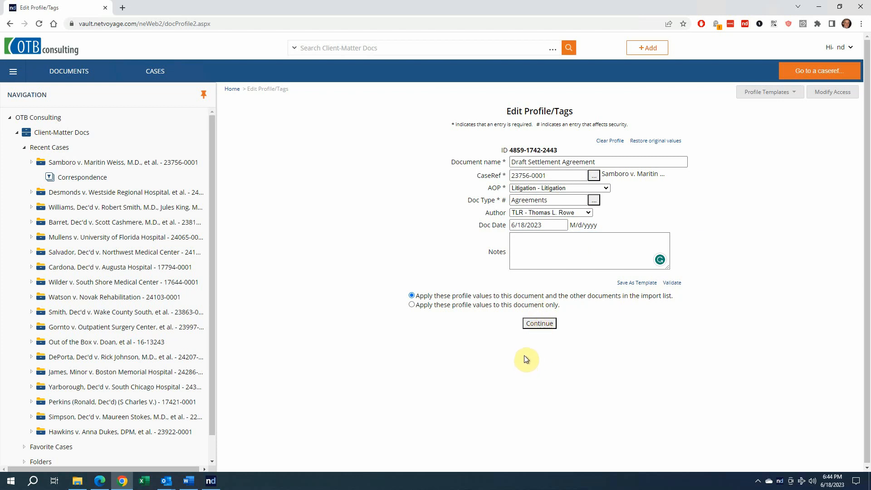
- Apply the profile values to the Draft Settlement Agreement only and continue to the next document's profile
click(439, 305)
click(453, 295)
click(427, 307)
click(539, 323)
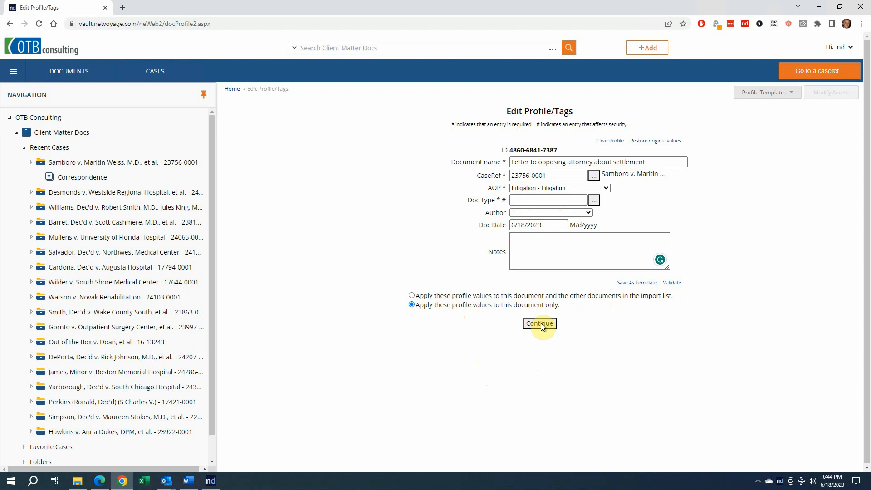
- Profile the letter to opposing attorney with document type Correspondence and author TLR, and continue to the next document
click(525, 200)
text(cor)
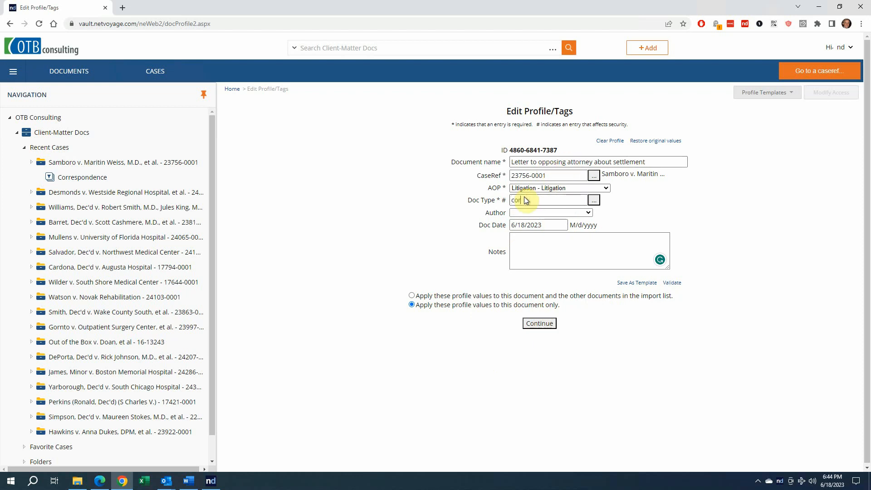
key(Tab)
key(t)
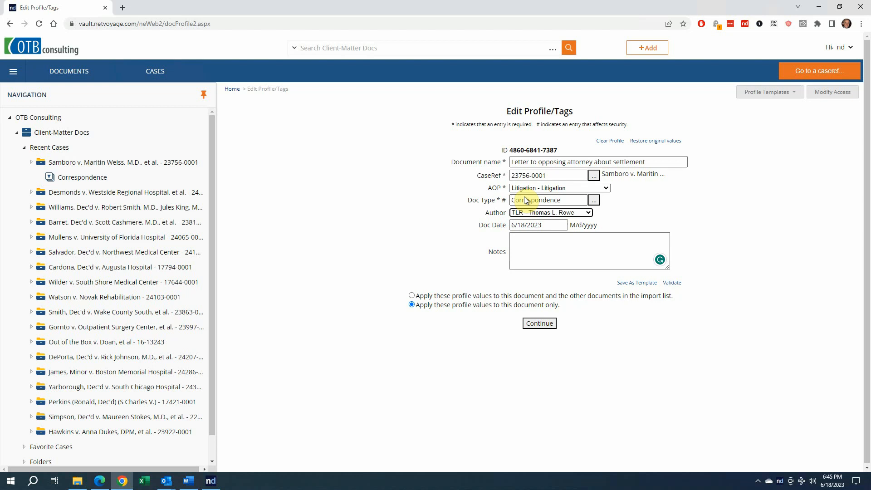
key(Tab)
key(Tab)
key(Tab)
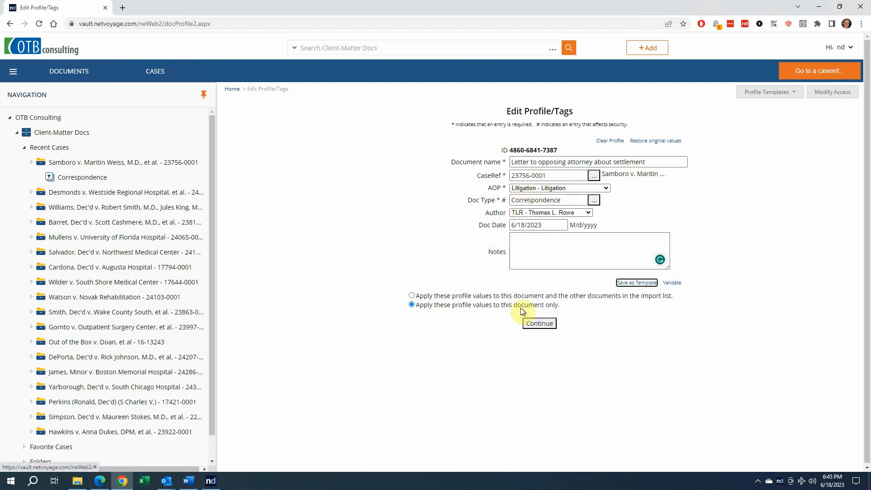
click(539, 323)
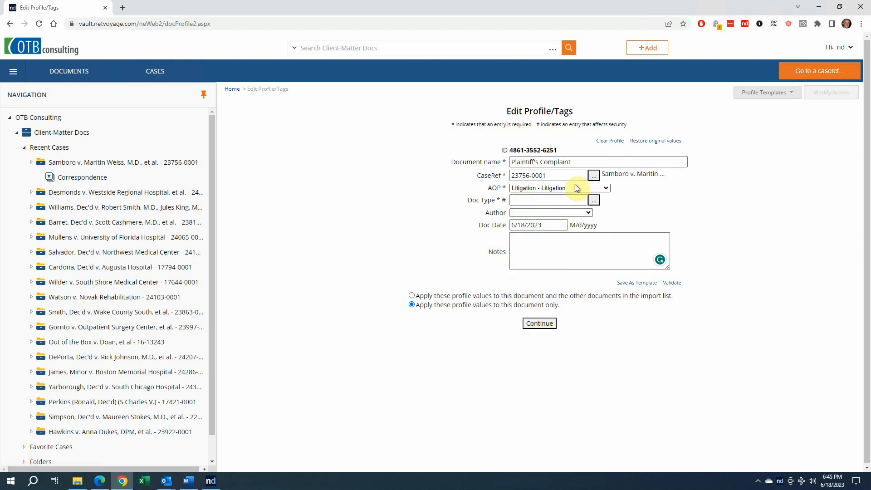
- Profile the Plaintiff's Complaint with document type Pleading and author TLR, and finish the three-document import
click(517, 197)
text(pl)
key(Down)
key(Tab)
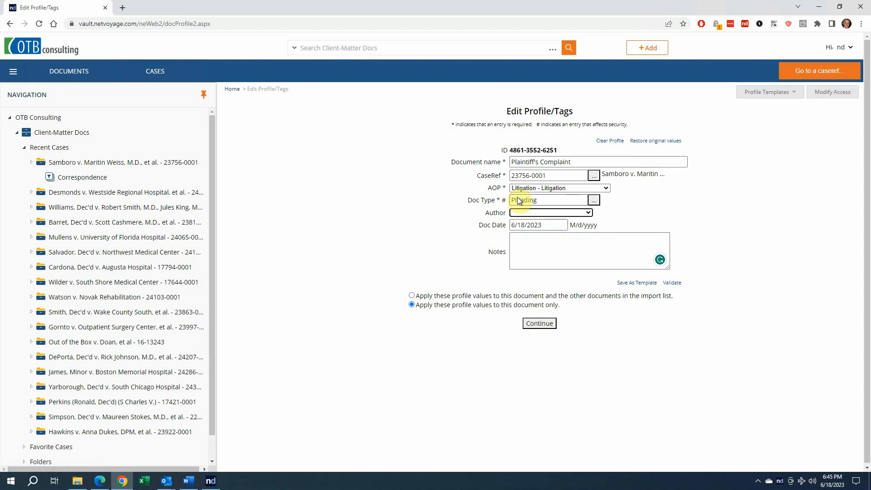
key(Tab)
key(shift+Tab)
key(t)
key(Tab)
key(Tab)
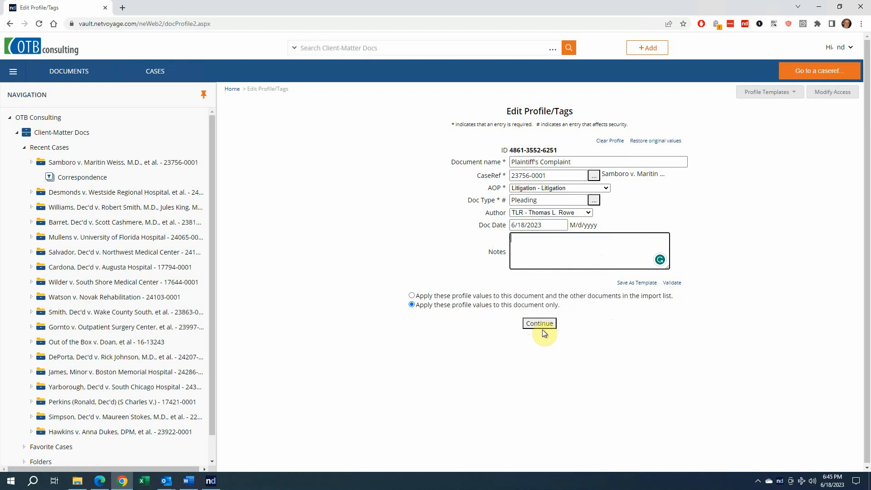
click(540, 322)
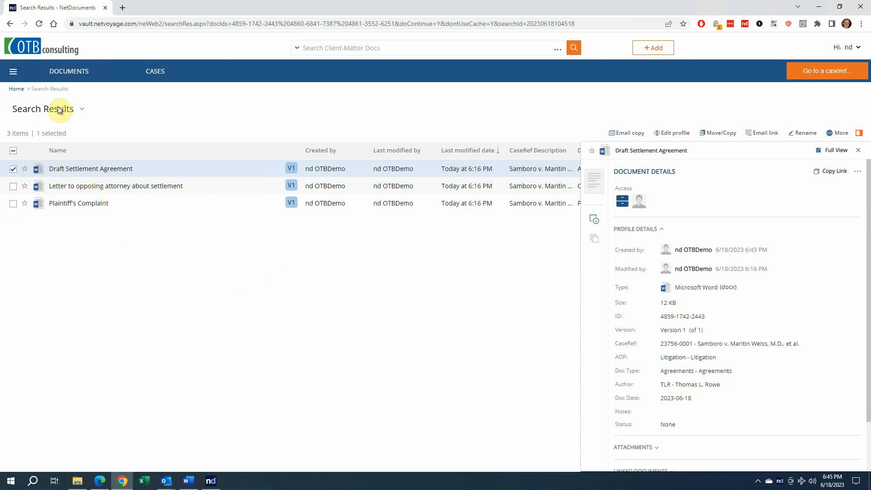
- Open the first recent case from the home page and place a smaller File Explorer window showing Documents over its workspace
click(20, 48)
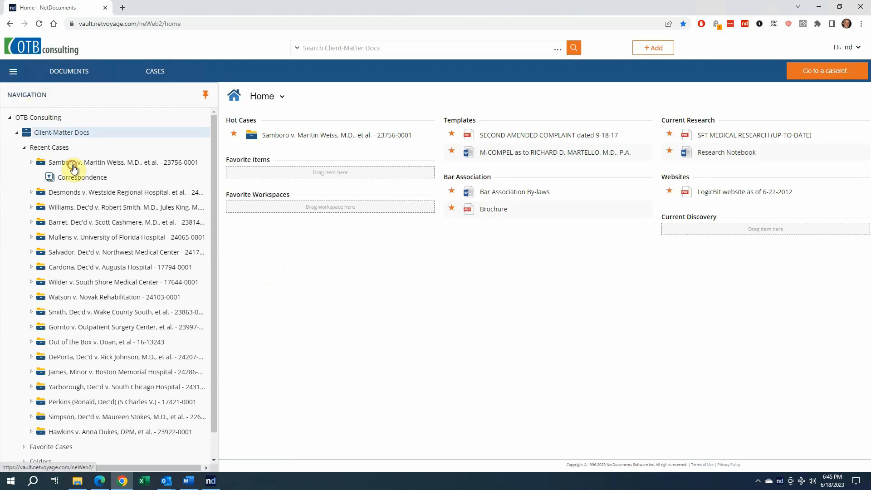
click(74, 168)
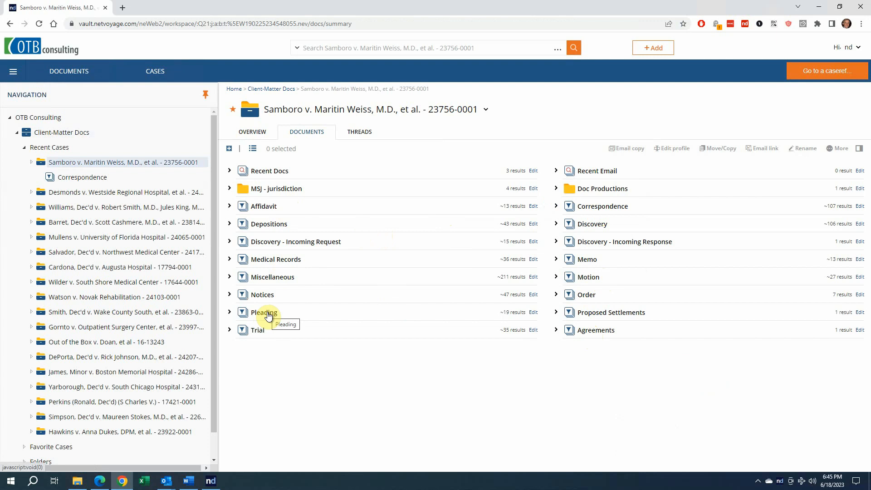
click(77, 480)
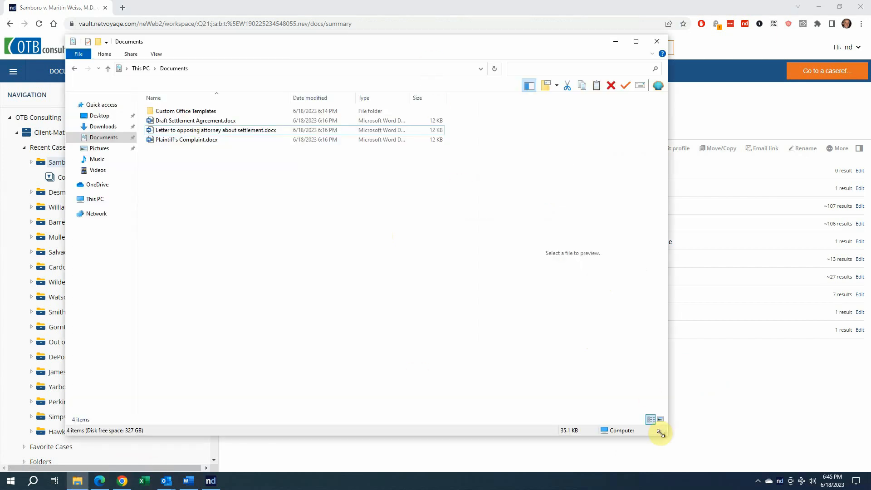
drag(660, 433, 562, 250)
drag(325, 53, 744, 249)
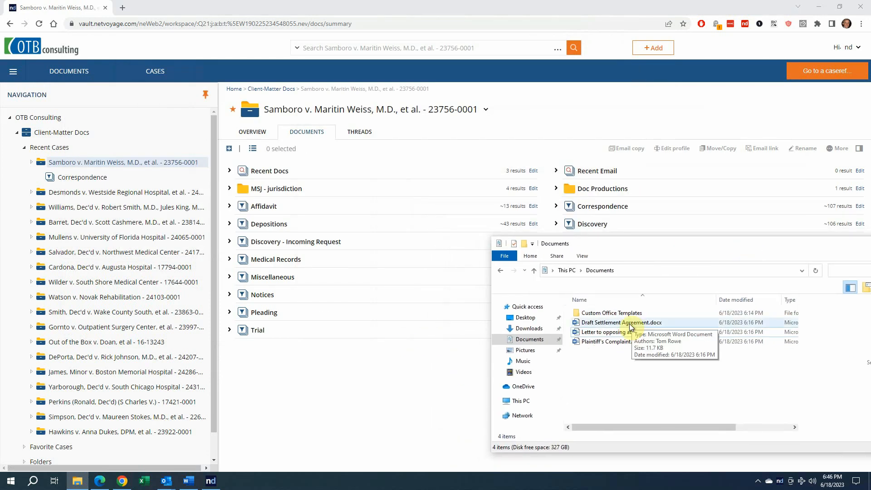
- Try to drop Draft Settlement Agreement.docx from File Explorer directly onto the Agreements filter in the case workspace
click(612, 325)
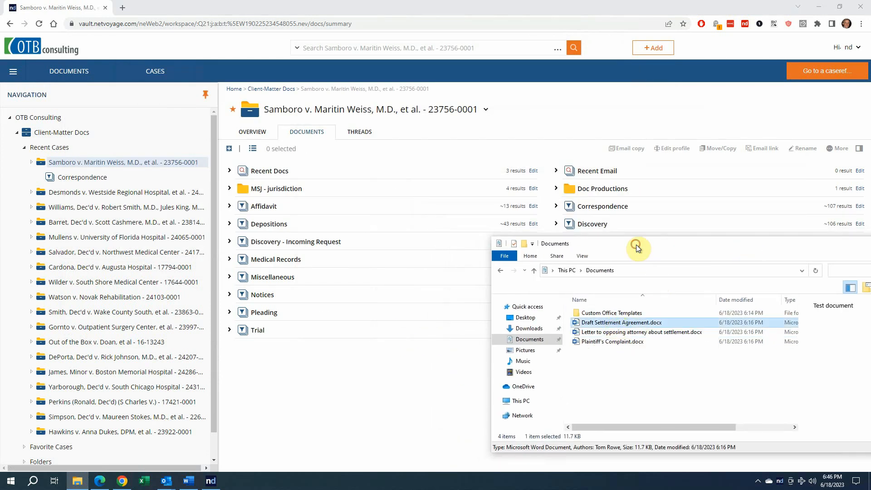
drag(636, 247, 665, 356)
drag(621, 433, 599, 332)
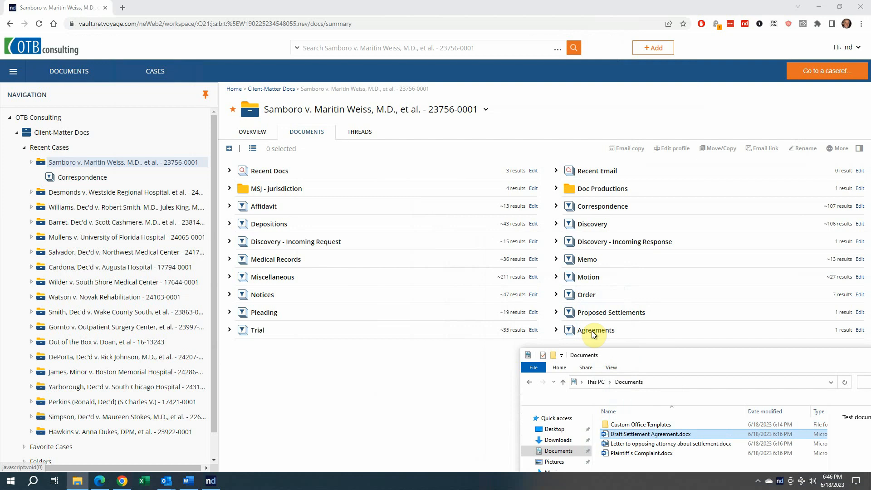
mouse_move(635, 434)
mouse_down()
mouse_move(430, 205)
mouse_move(359, 107)
mouse_move(350, 111)
mouse_move(280, 197)
mouse_move(268, 282)
mouse_move(566, 408)
mouse_move(649, 424)
mouse_up()
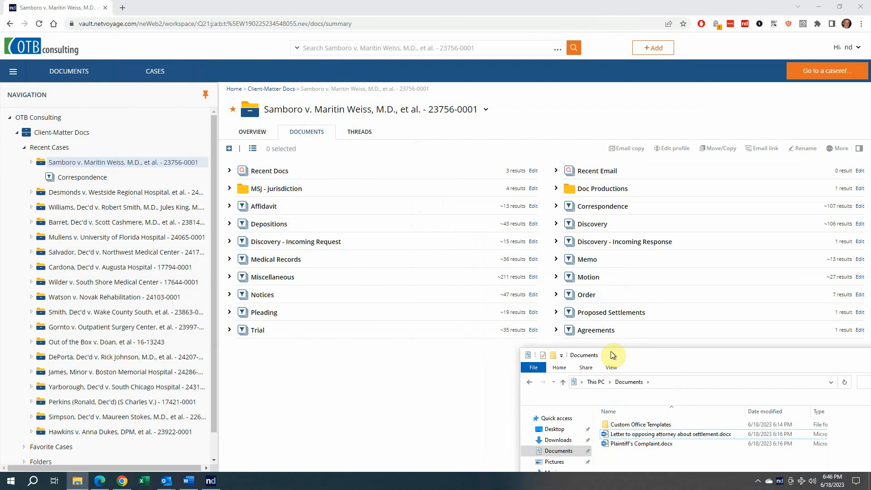
- Open the case's Agreements filter, upload Draft Settlement Agreement.docx into it from File Explorer, and refresh the document list
click(599, 331)
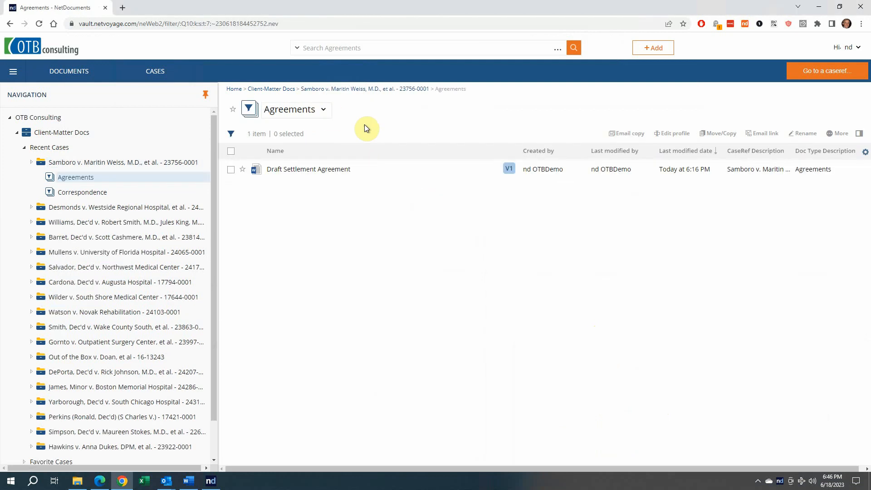
key(alt+Tab)
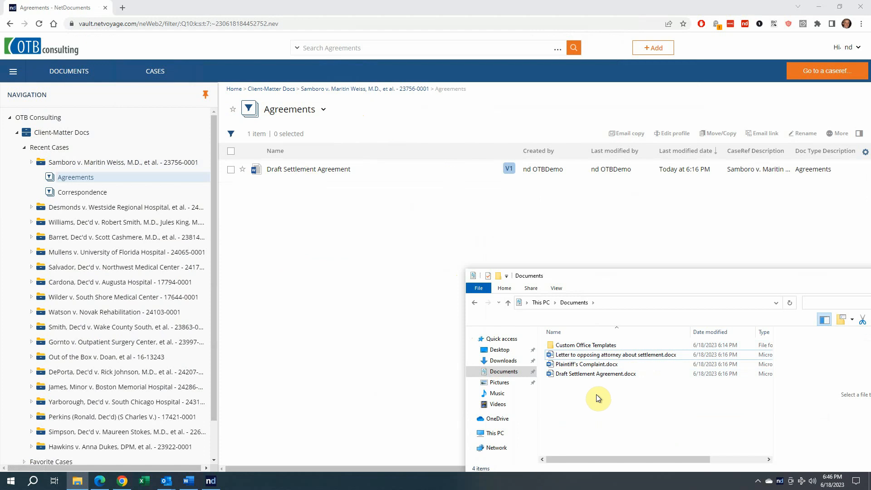
click(601, 373)
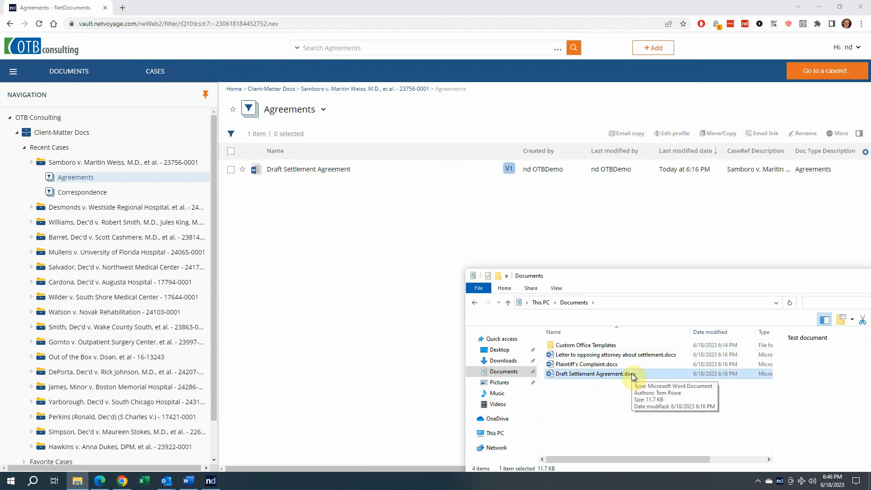
drag(631, 373, 304, 107)
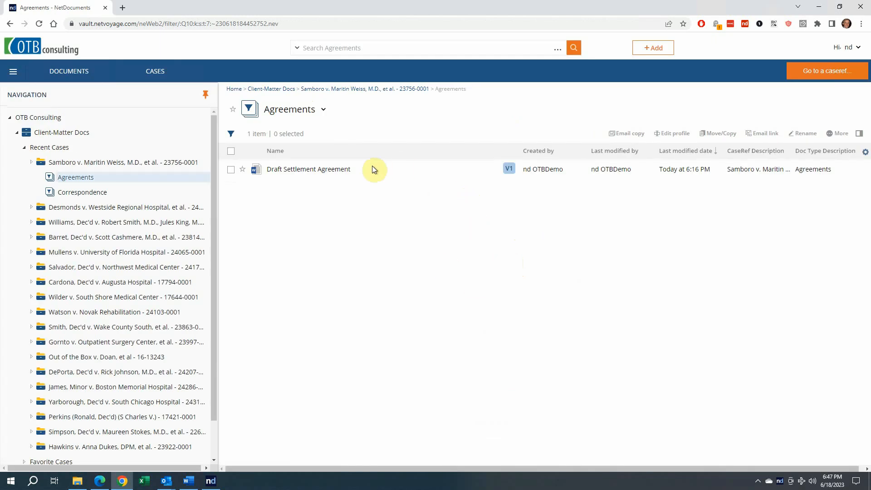
click(389, 168)
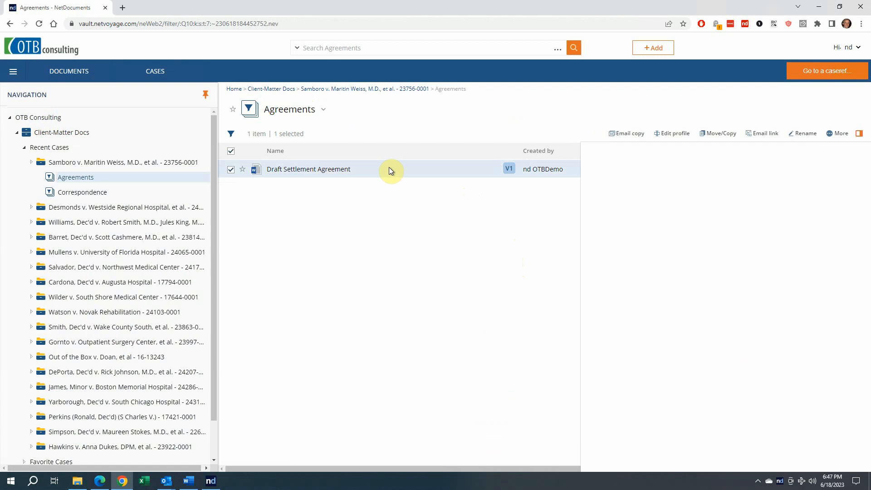
click(39, 24)
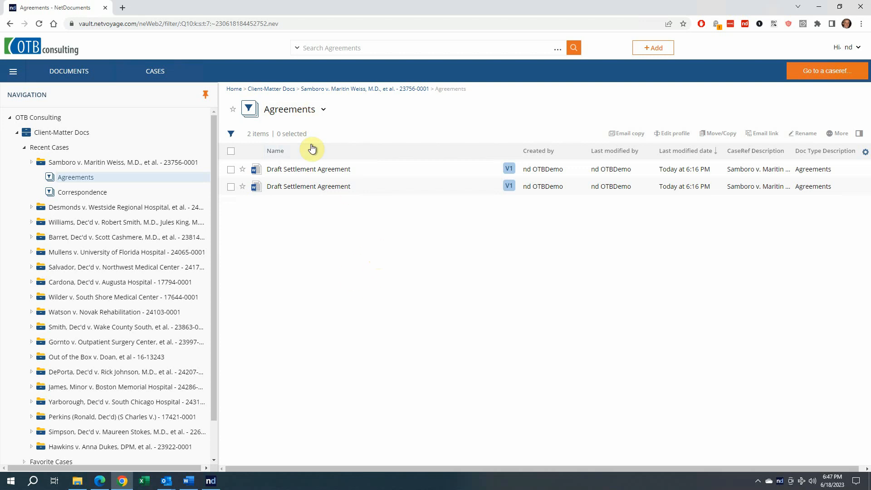
- Return to the case, open its Correspondence filter and drop in Letter to opposing attorney about settlement.docx from File Explorer
click(327, 90)
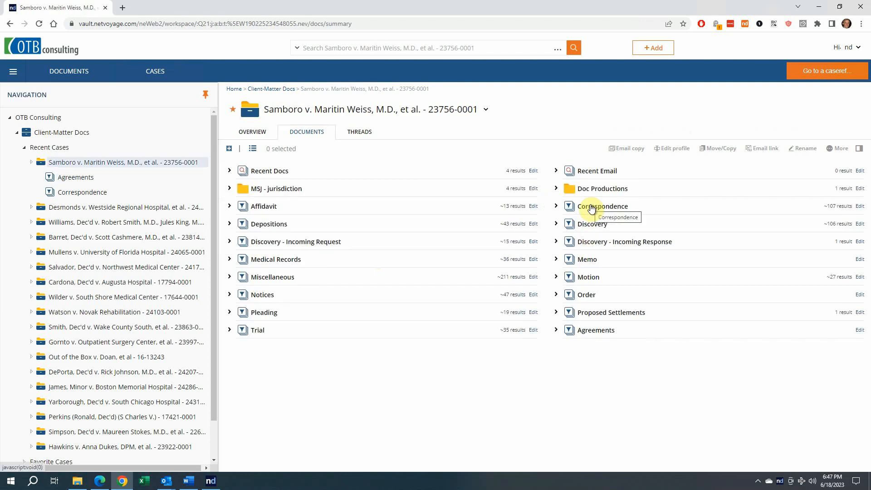
click(589, 205)
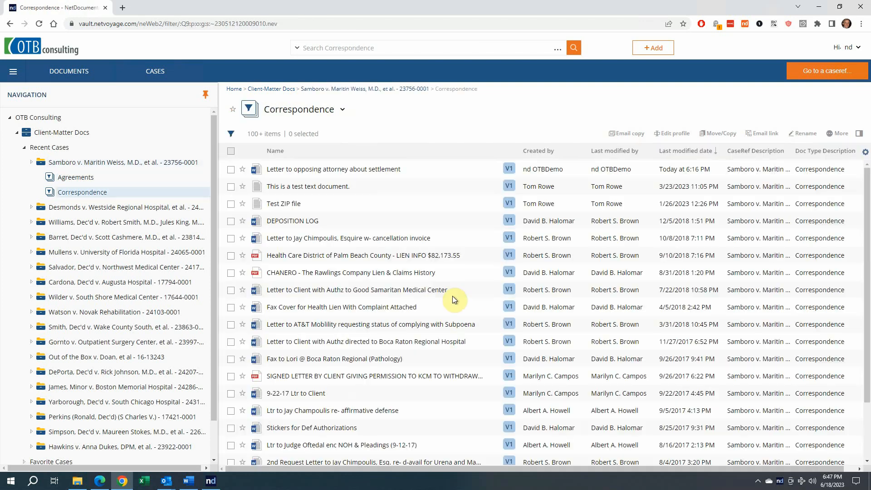
click(77, 481)
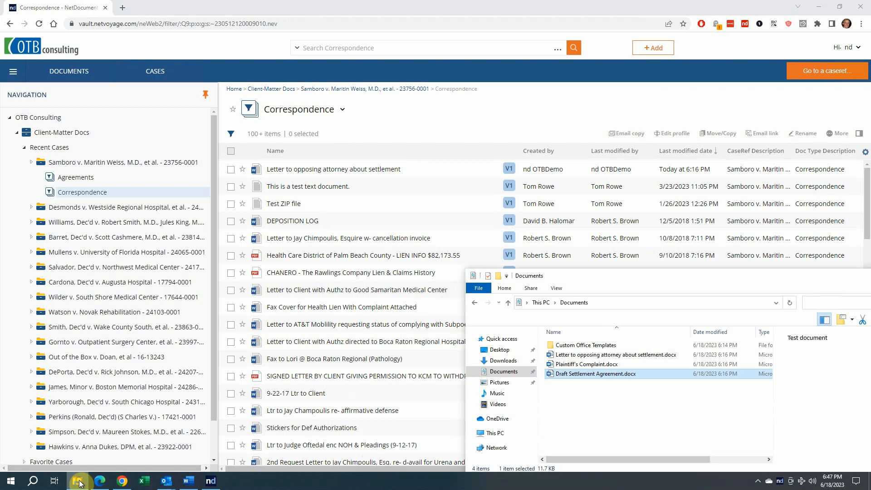
click(611, 355)
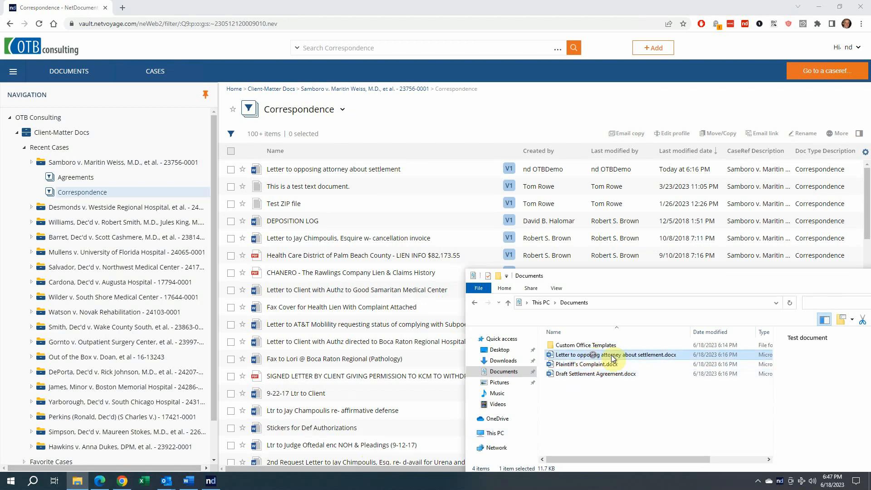
drag(660, 356, 374, 108)
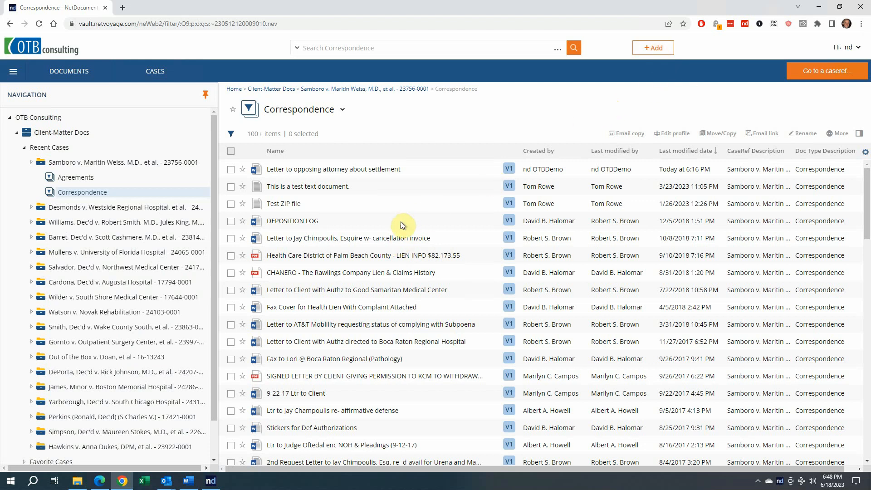
- Switch to Microsoft Edge and review the Mass Import Utility support article, including its download links and import guide
click(100, 481)
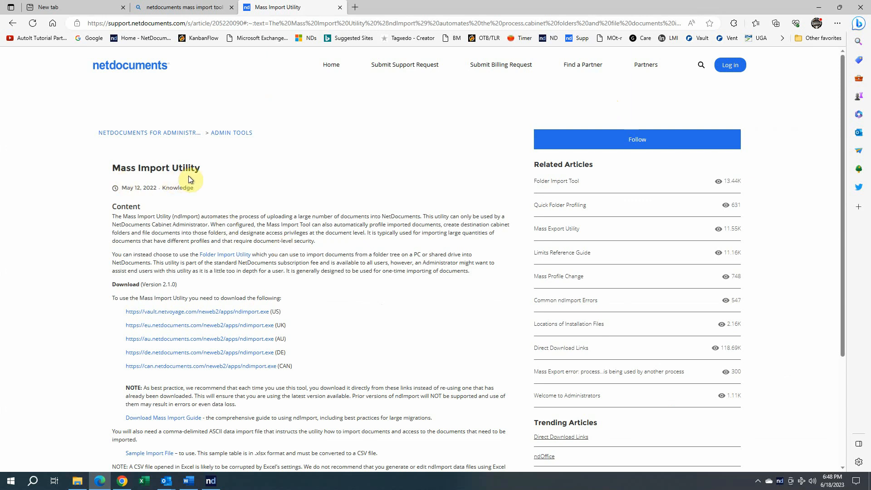
scroll(280, 247, down, 3)
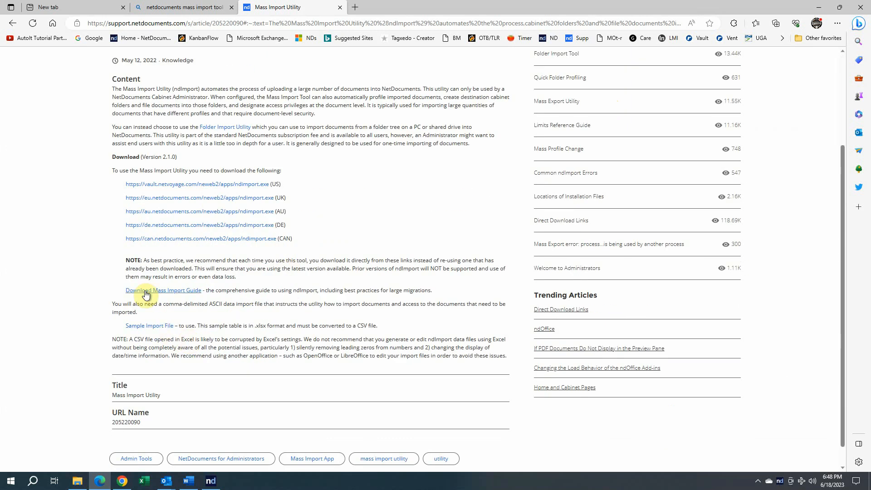
scroll(299, 321, up, 3)
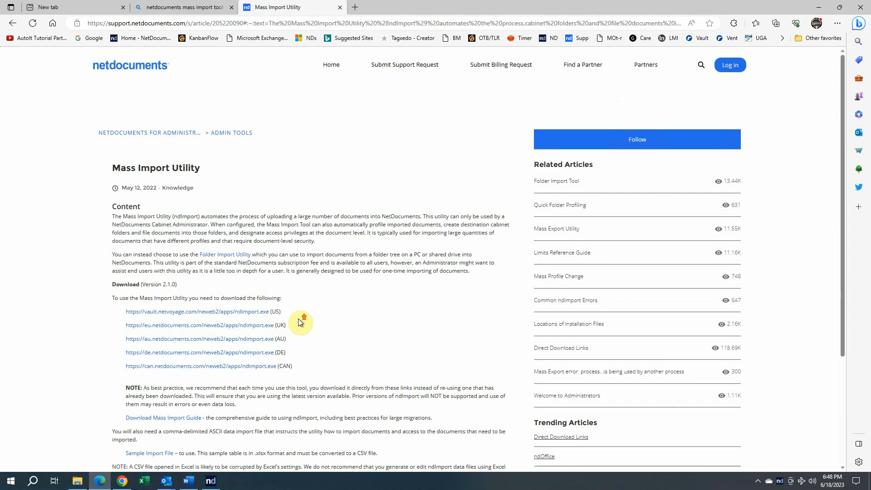